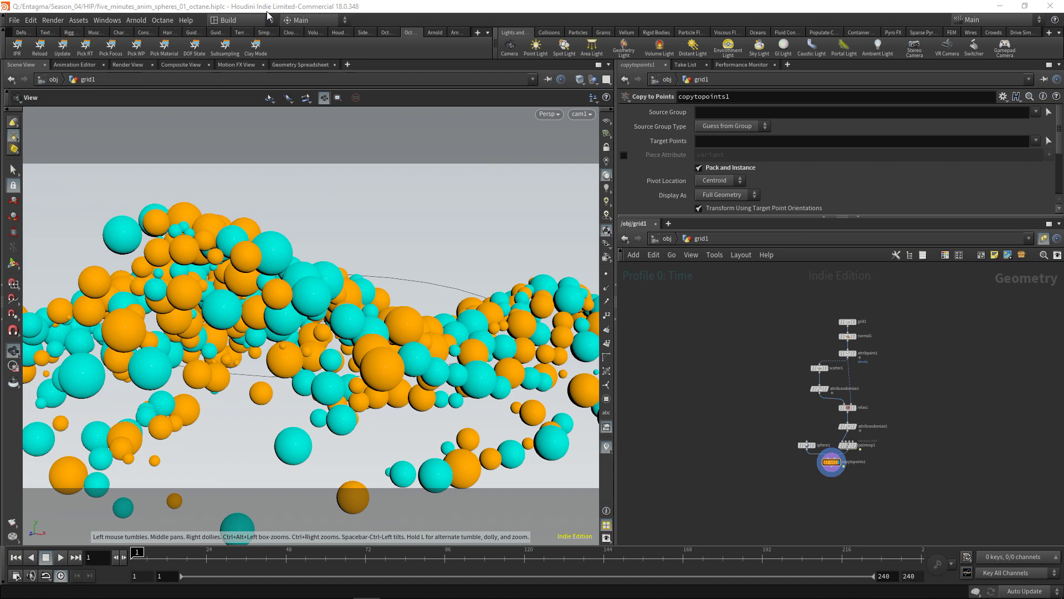
# Play the sphere animation, then stop it and return to frame 1
pyautogui.scroll(3, 790, 450)
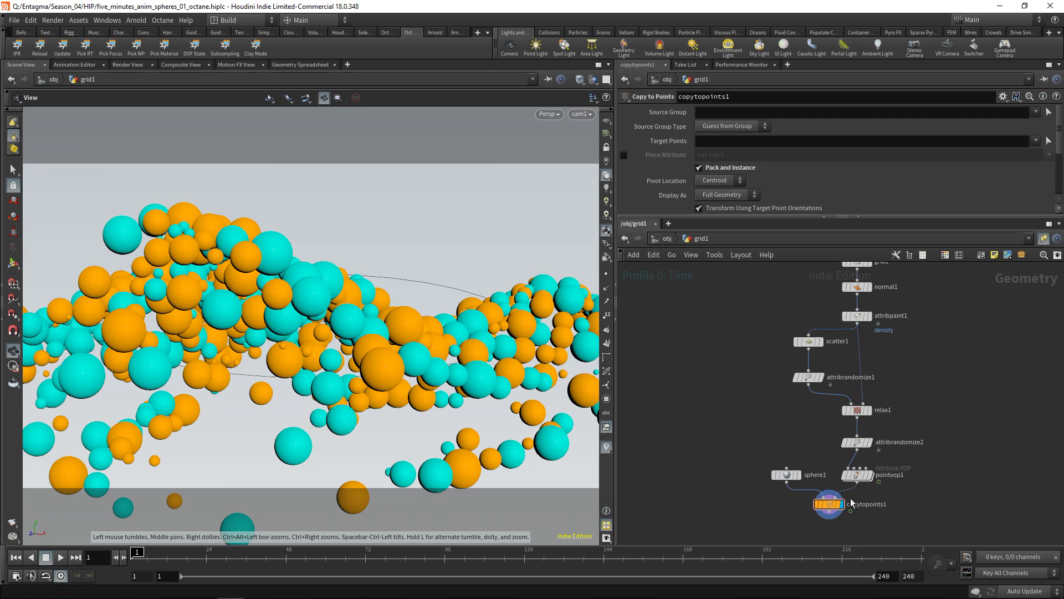
pyautogui.click(60, 557)
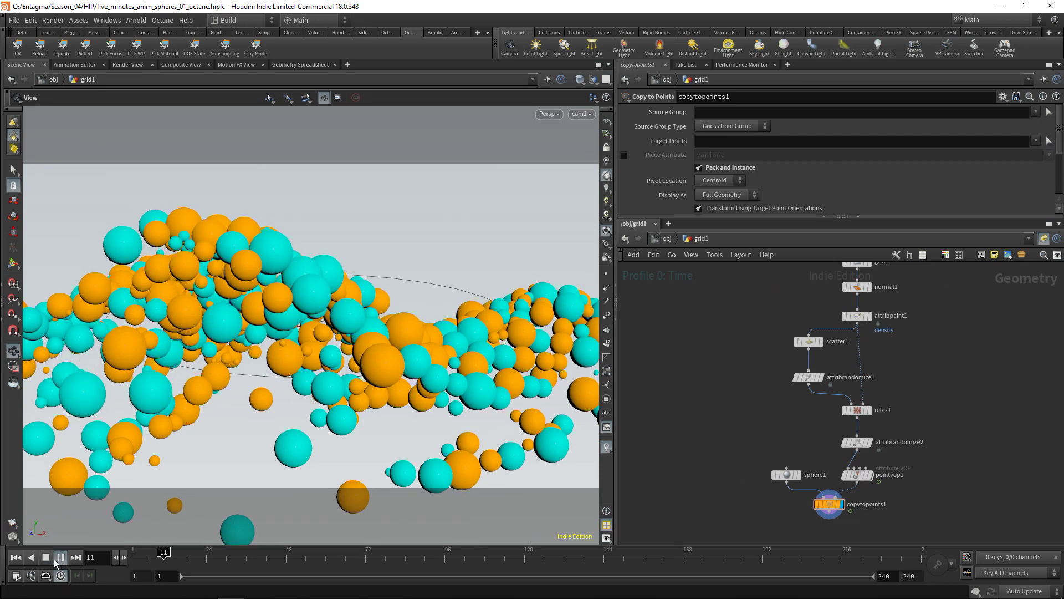
pyautogui.click(46, 557)
# Add a ROP Alembic Output node (rop_alembic1) just below copytopoints1
pyautogui.moveTo(862, 558); pyautogui.dragTo(862, 433, button='middle')
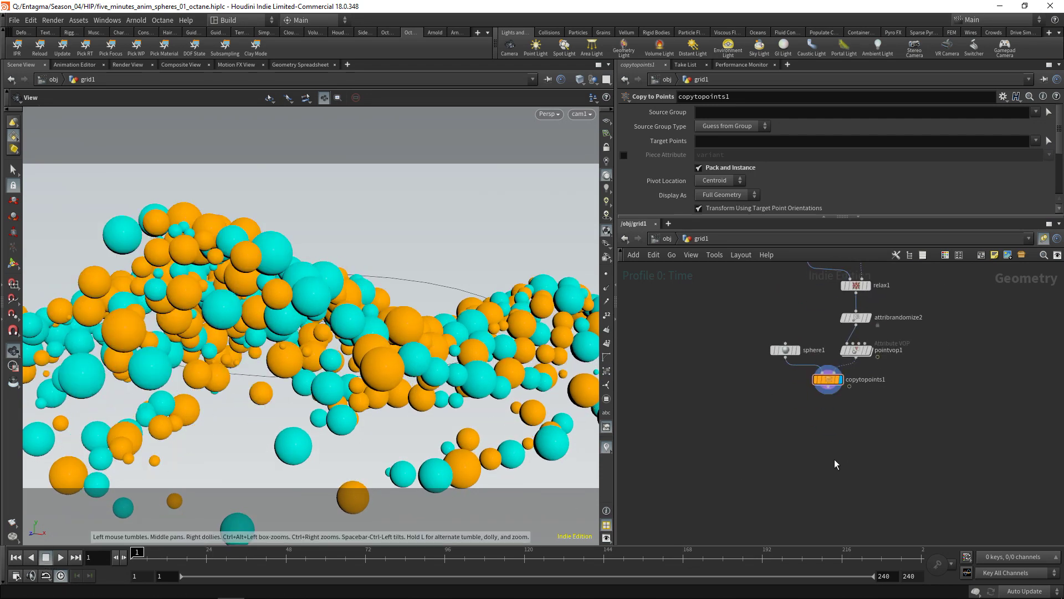
pyautogui.press('Tab')
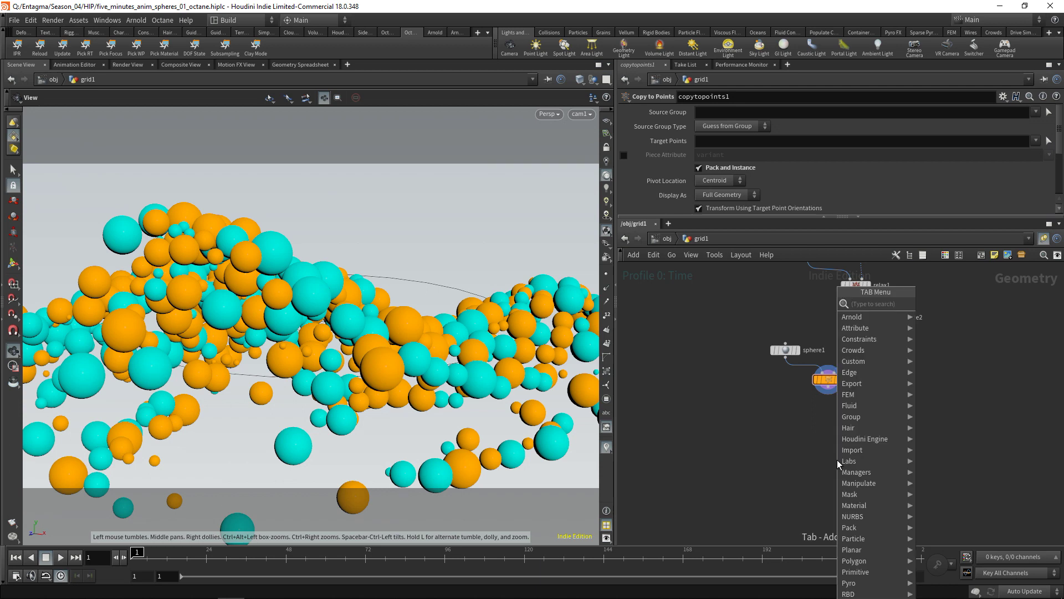
pyautogui.moveTo(839, 461)
pyautogui.press('Down')
pyautogui.press('Down')
pyautogui.press('Down')
pyautogui.press('Return')
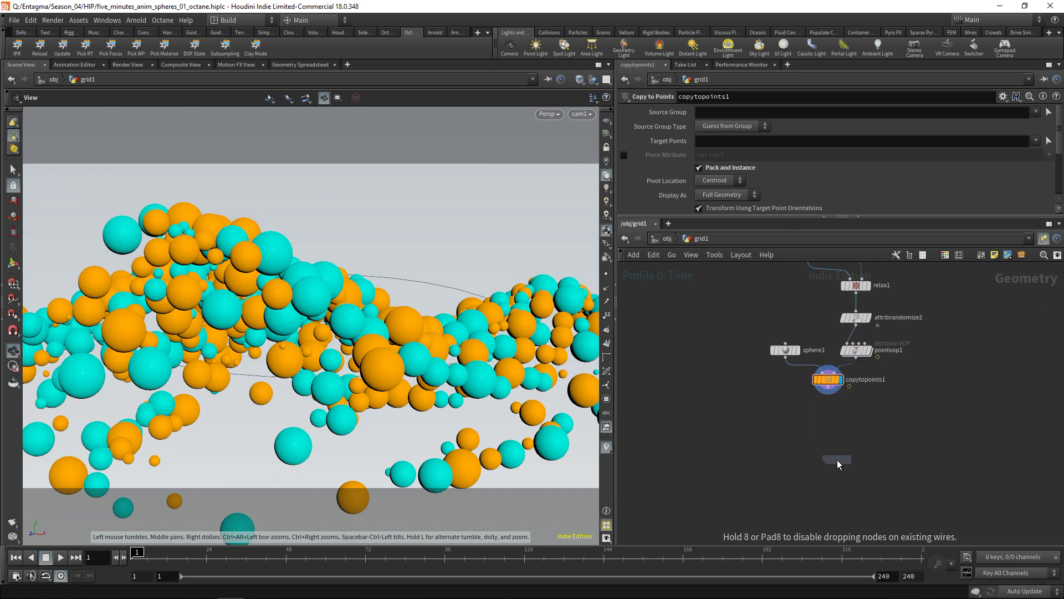
pyautogui.click(838, 464)
pyautogui.moveTo(839, 463); pyautogui.dragTo(829, 421)
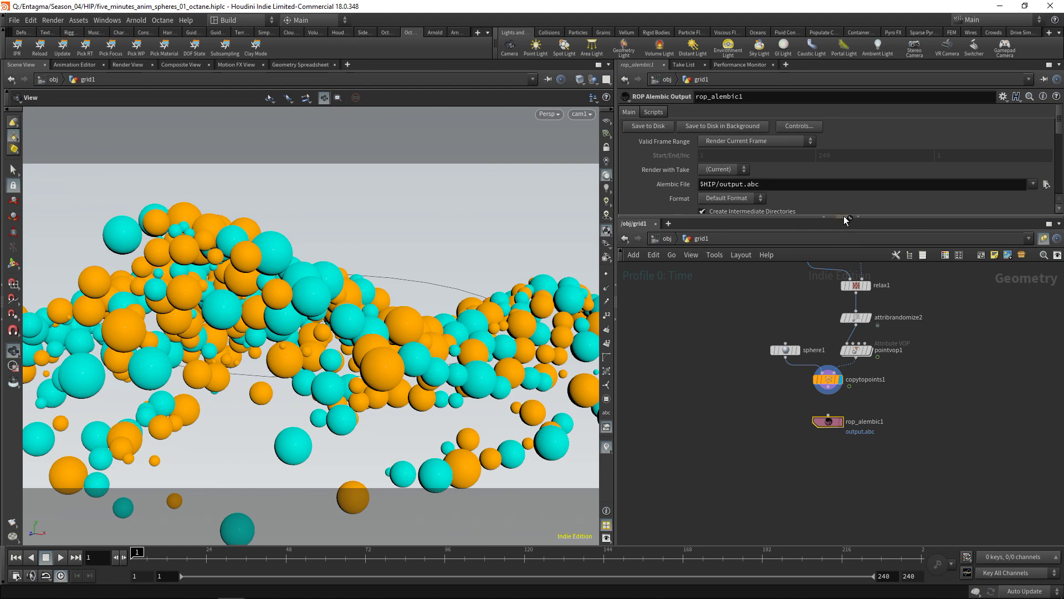
# Wire copytopoints1's output into rop_alembic1's input
pyautogui.moveTo(843, 217); pyautogui.dragTo(843, 301)
pyautogui.click(819, 476)
pyautogui.click(817, 501)
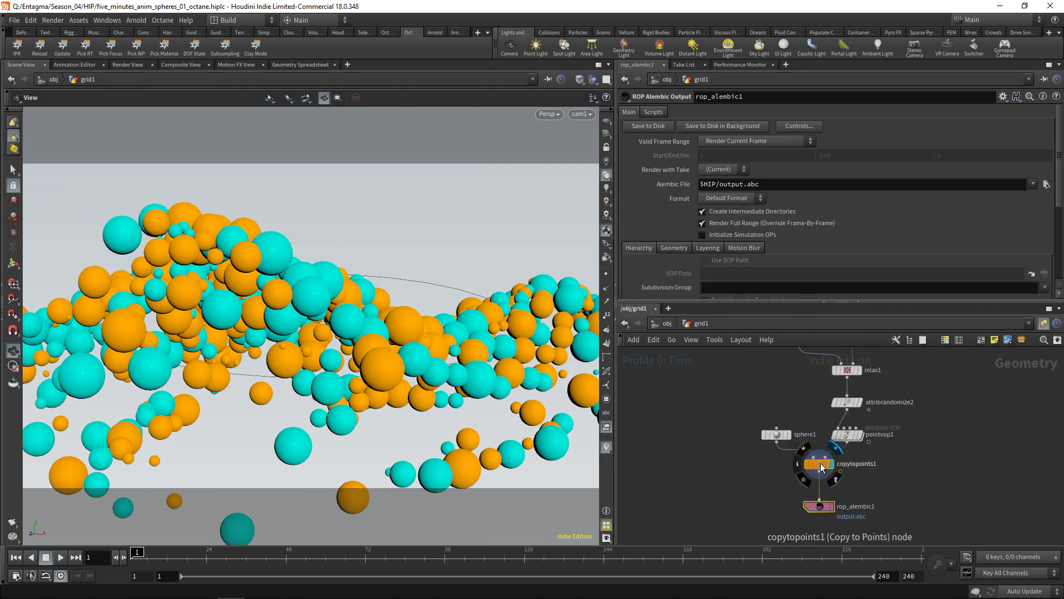
pyautogui.middleClick(822, 467)
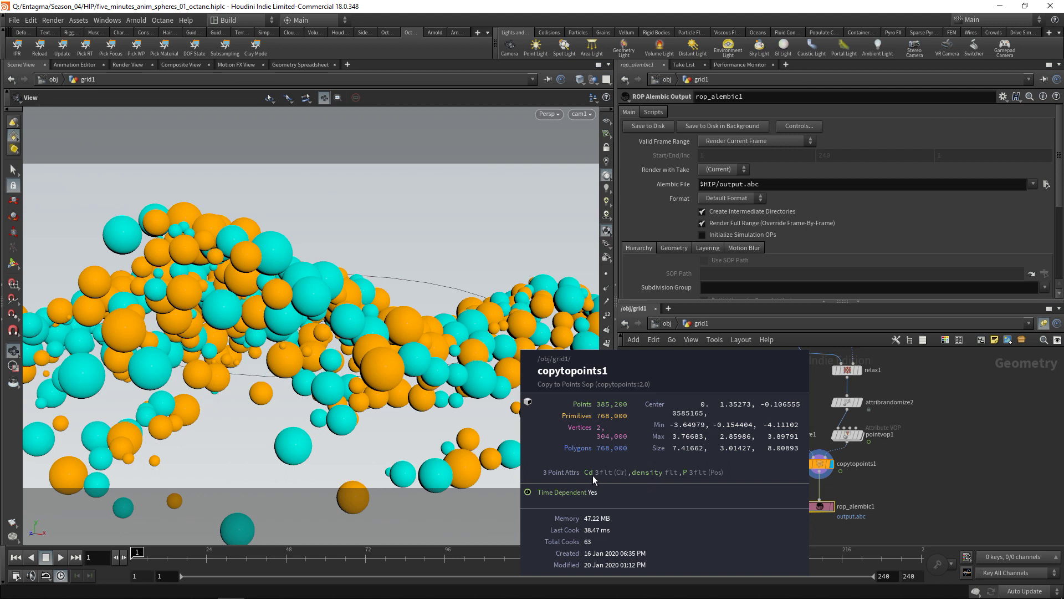
# Move rop_alembic1 lower and add an Attribute Delete node via 'attde' below copytopoints1
pyautogui.moveTo(704, 457); pyautogui.dragTo(701, 407, button='middle')
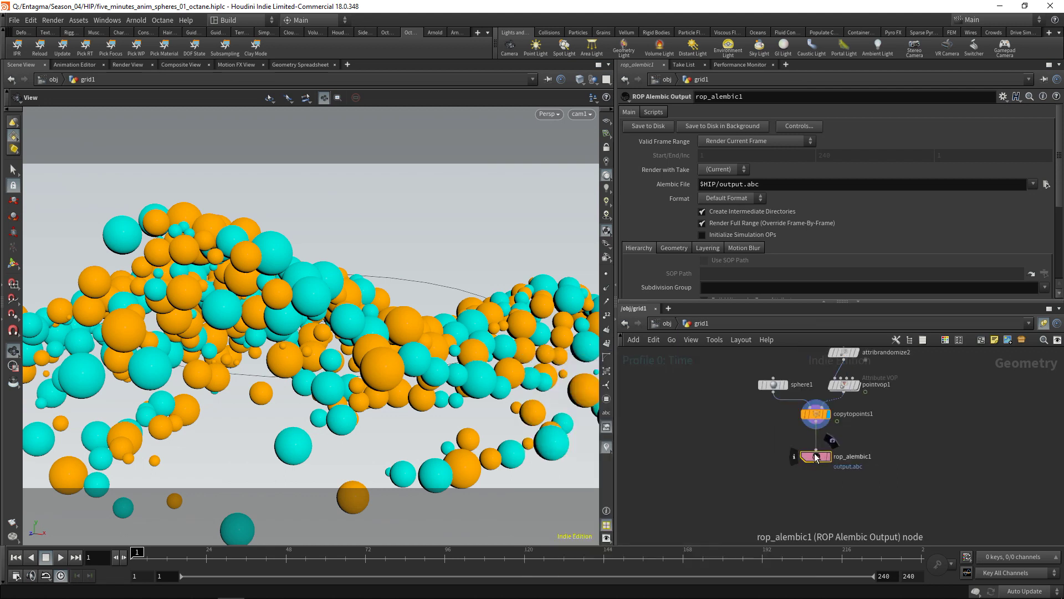
pyautogui.moveTo(818, 456); pyautogui.dragTo(816, 487)
pyautogui.press('Tab')
pyautogui.write('attde')
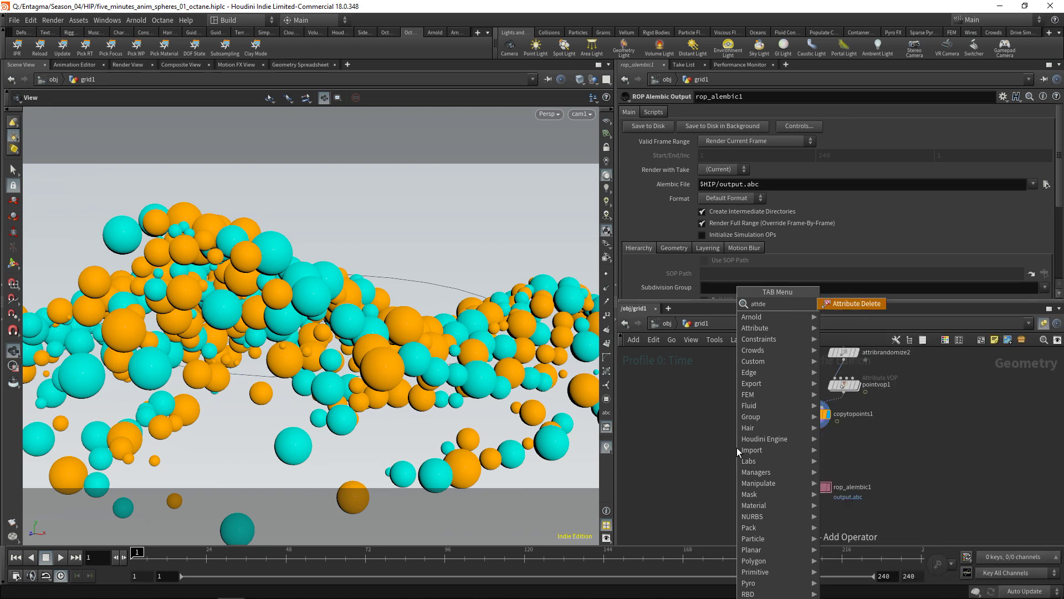
pyautogui.press('Return')
pyautogui.click(737, 447)
# Delete the density point attribute and insert attribdelete1 between copytopoints1 and rop_alembic1
pyautogui.click(711, 112)
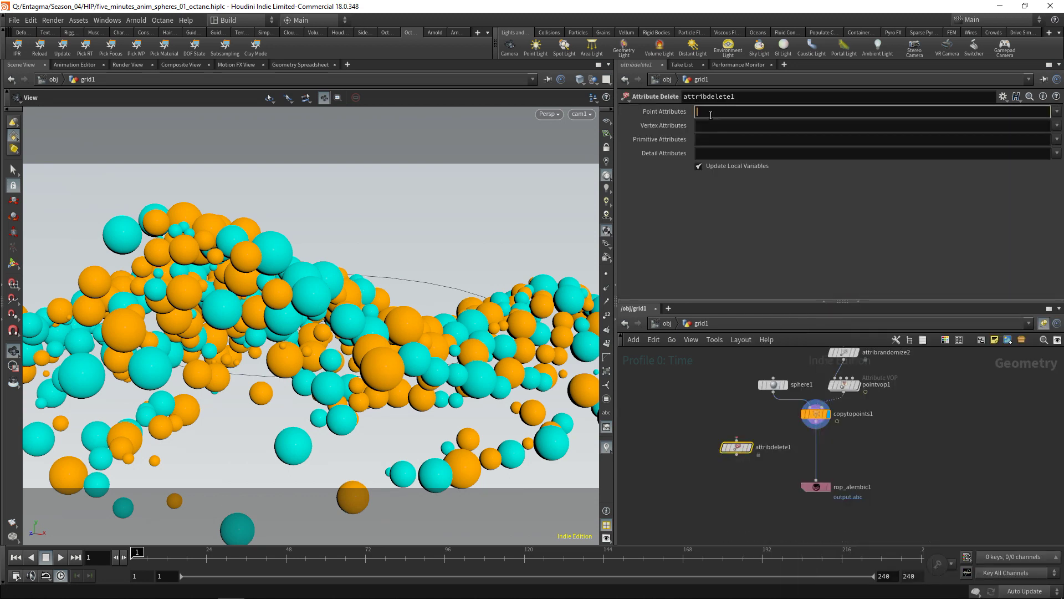
pyautogui.write('density')
pyautogui.moveTo(752, 452); pyautogui.dragTo(834, 448)
pyautogui.middleClick(826, 444)
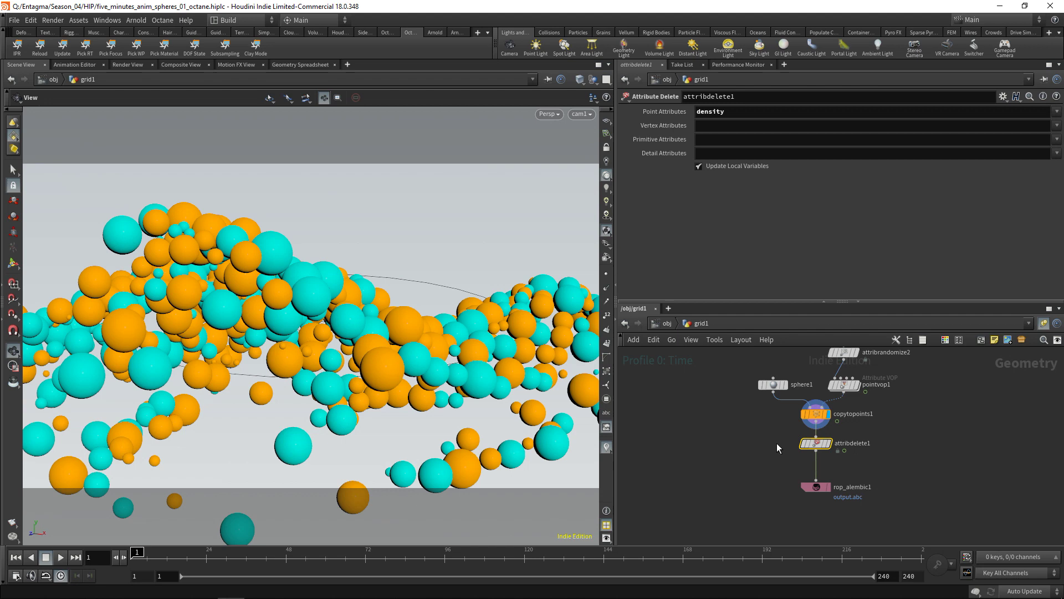
# Tidy the node layout and insert an Attribute Promote node via 'attpro' before rop_alembic1
pyautogui.press('l')
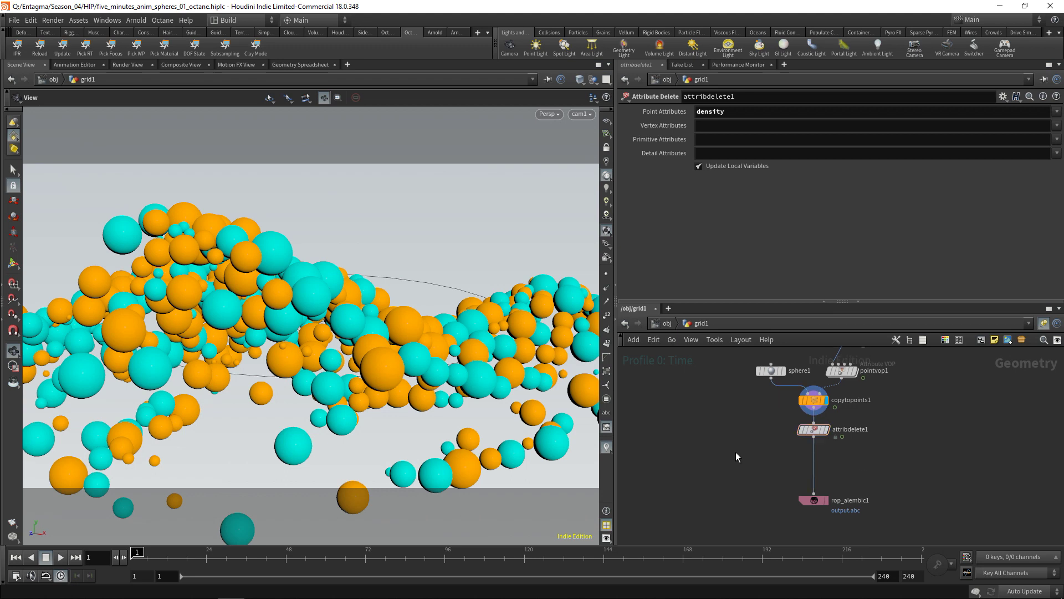
pyautogui.press('Tab')
pyautogui.write('attpro')
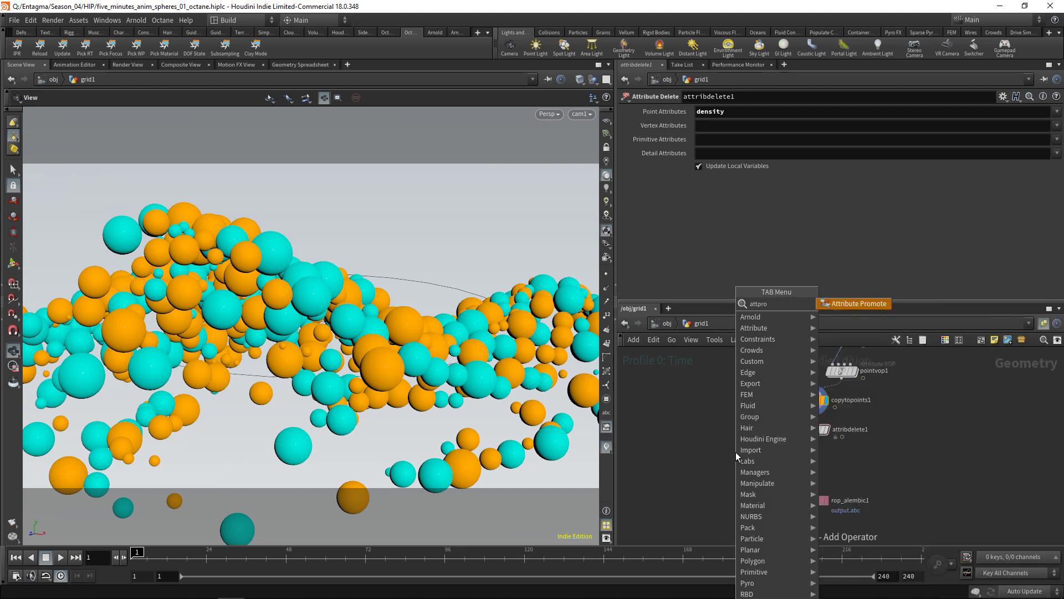
pyautogui.press('Return')
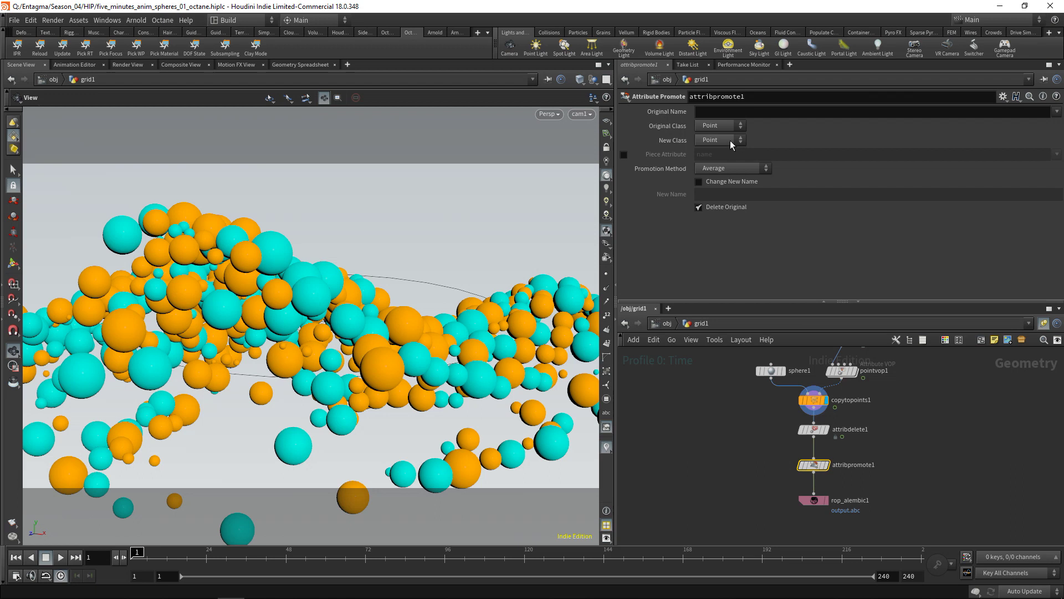
pyautogui.scroll(-1, 731, 141)
# Promote the Cd attribute to the Vertex class and verify it
pyautogui.click(714, 112)
pyautogui.write('Cd')
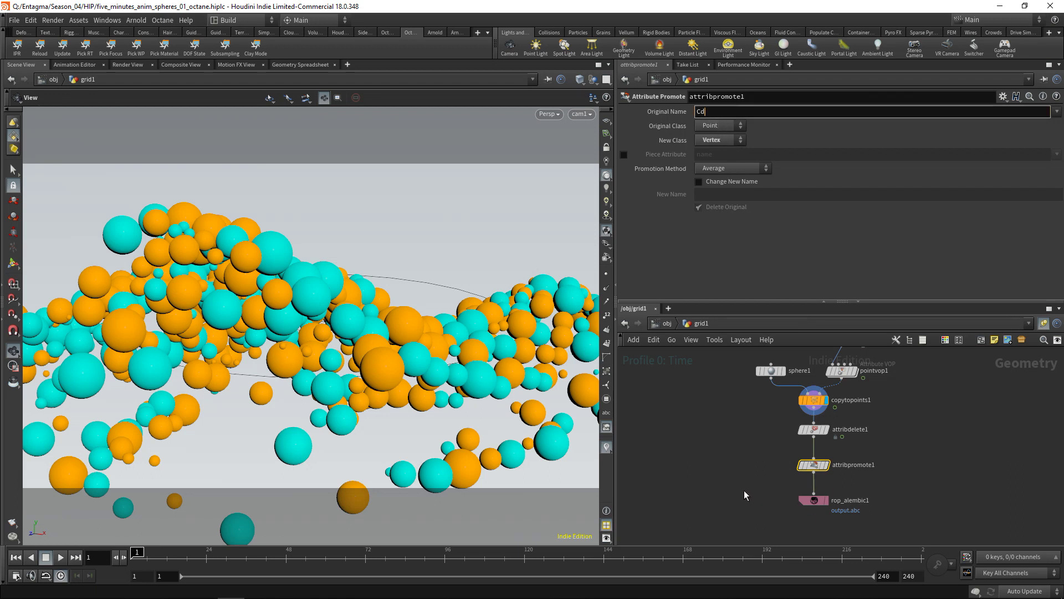
pyautogui.scroll(1, 812, 464)
pyautogui.click(786, 463)
pyautogui.scroll(-1, 554, 466)
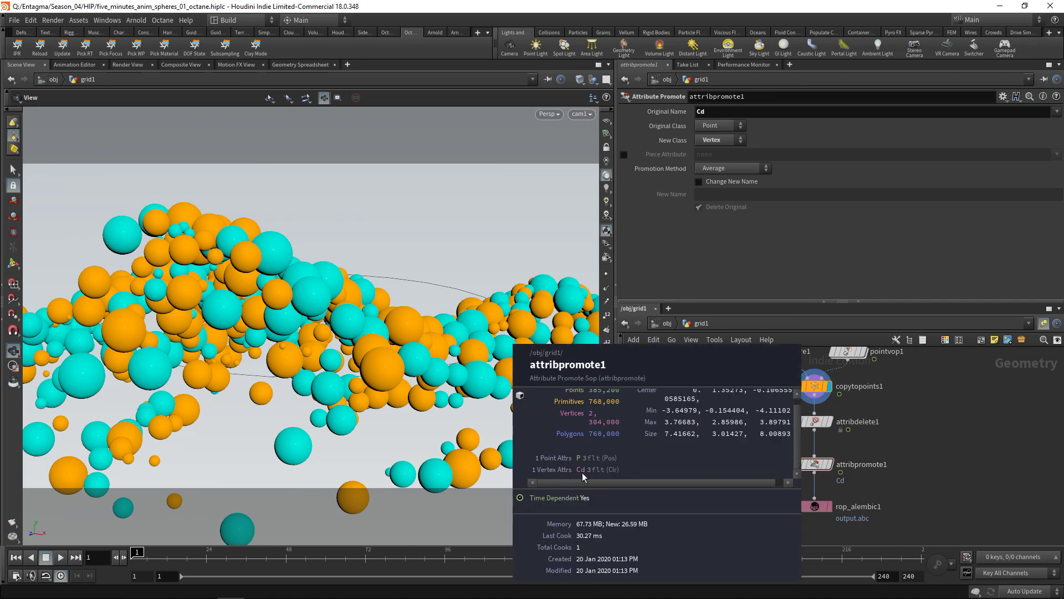
# Set rop_alembic1 to Render Frame Range 1–240 and save output.abc to disk
pyautogui.click(814, 506)
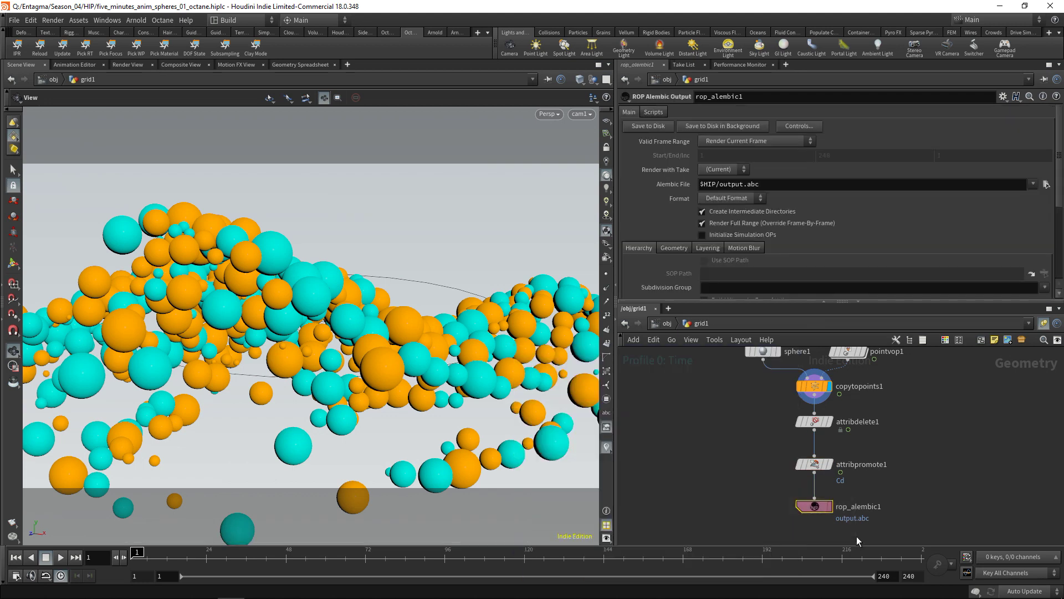
pyautogui.moveTo(842, 303); pyautogui.dragTo(842, 340)
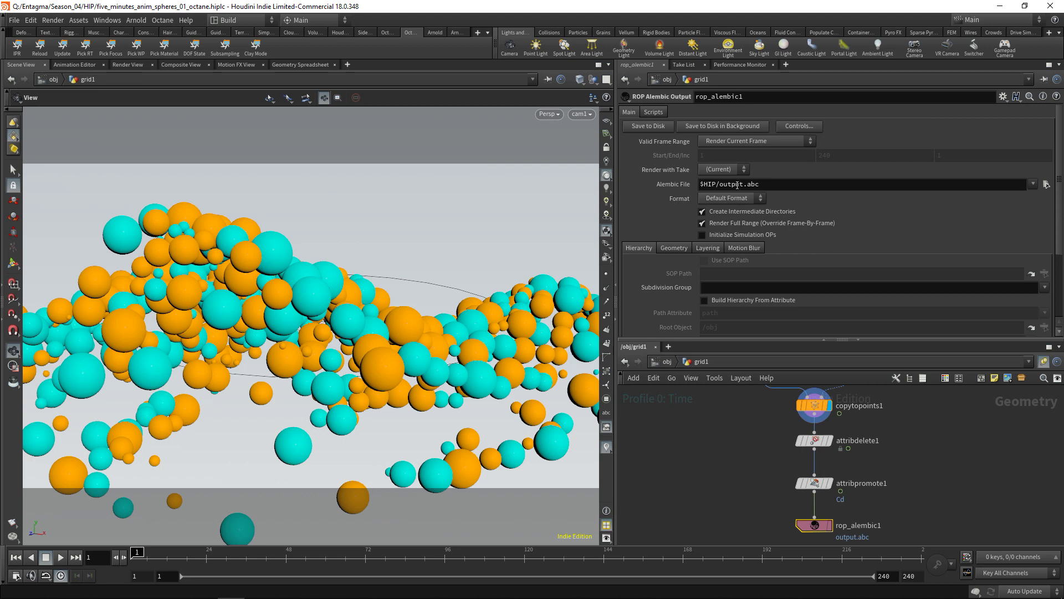
pyautogui.click(766, 141)
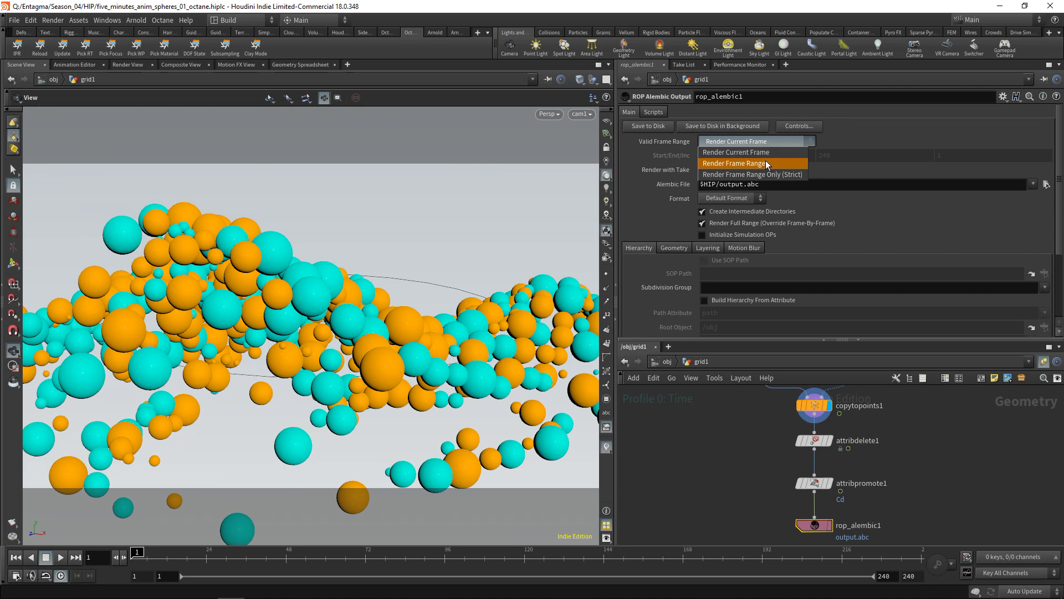
pyautogui.click(766, 159)
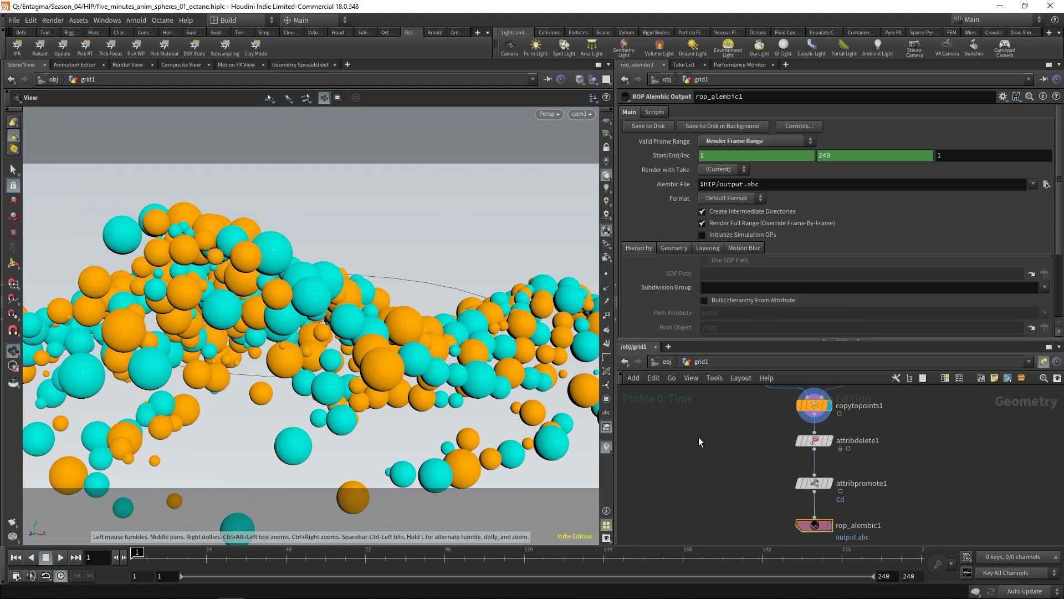
pyautogui.click(655, 128)
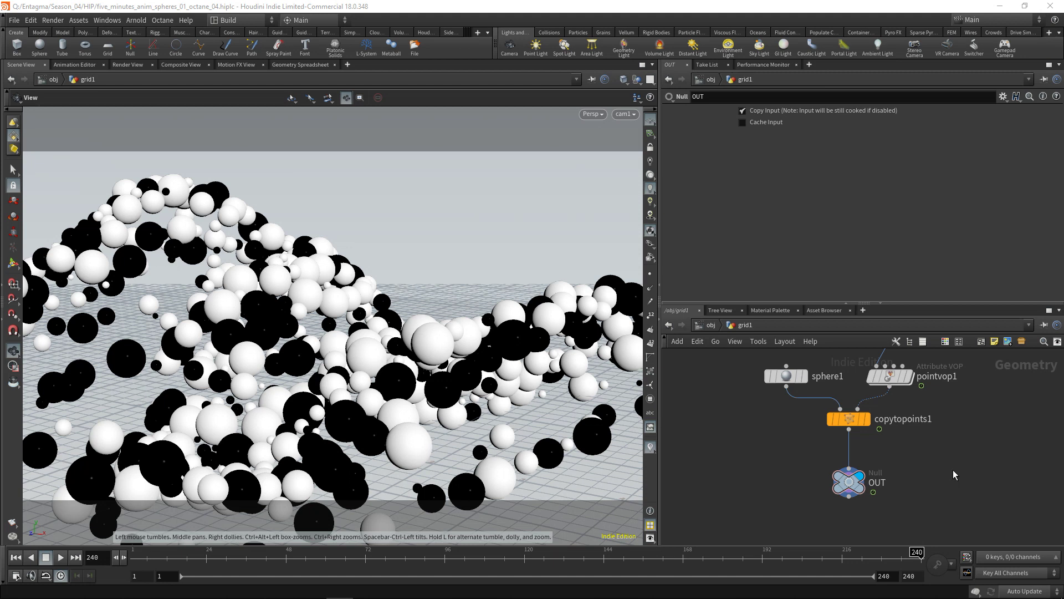
# Open copytopoints1's help page and move the Help window to the top of the screen
pyautogui.click(862, 421)
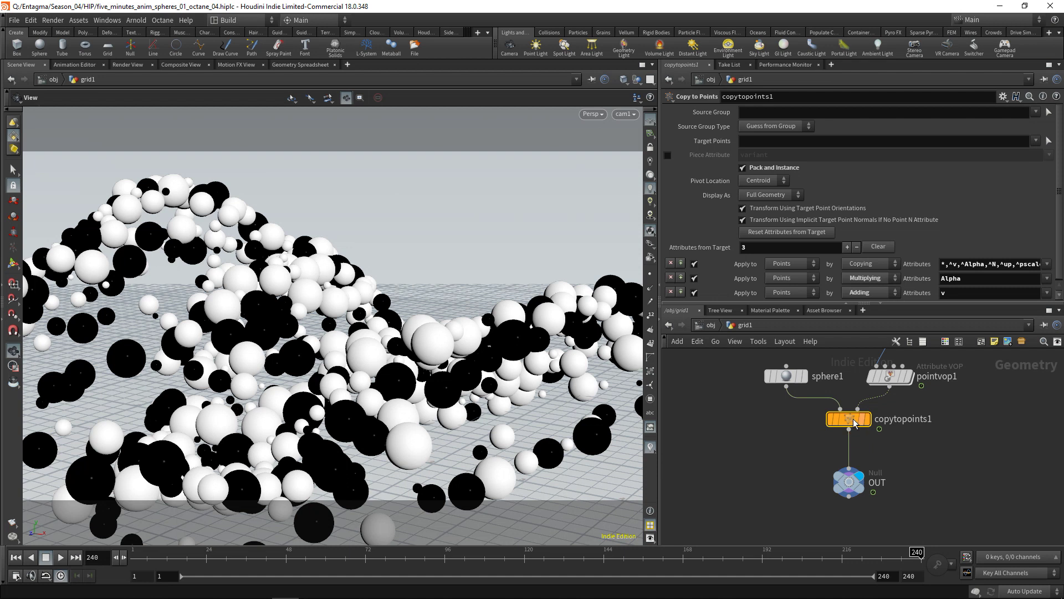
pyautogui.click(1057, 96)
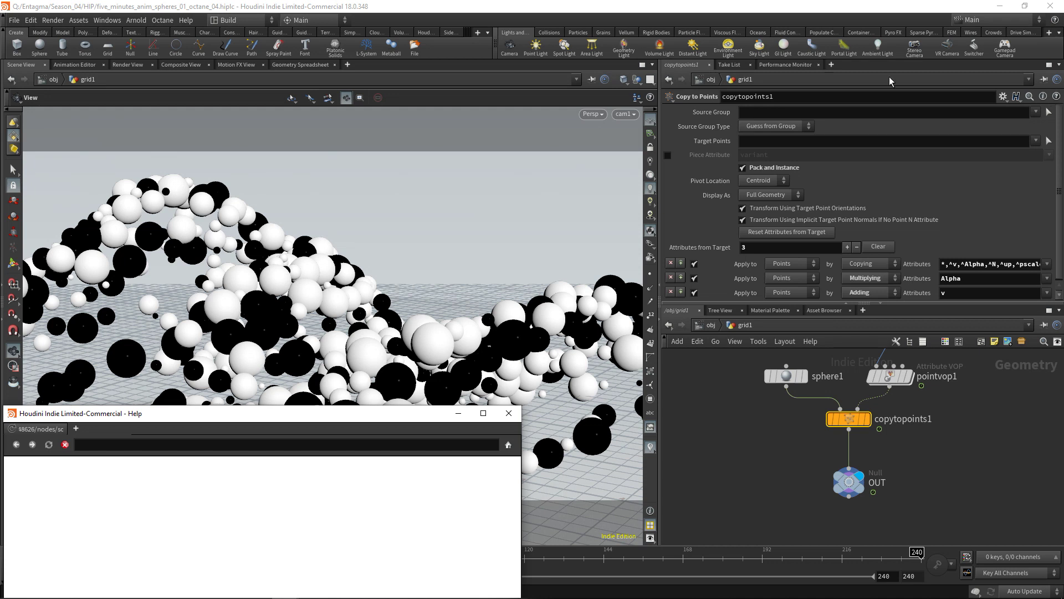
pyautogui.moveTo(347, 420); pyautogui.dragTo(379, 18)
pyautogui.moveTo(457, 6)
pyautogui.mouseDown()
pyautogui.moveTo(458, 89)
pyautogui.moveTo(476, 10)
pyautogui.mouseUp()
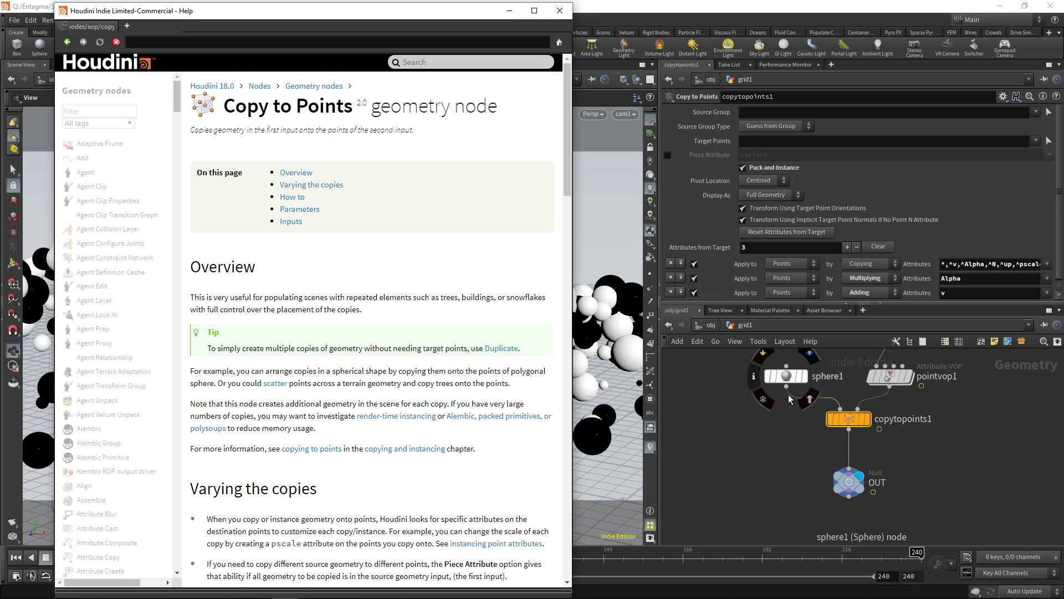
pyautogui.moveTo(842, 424)
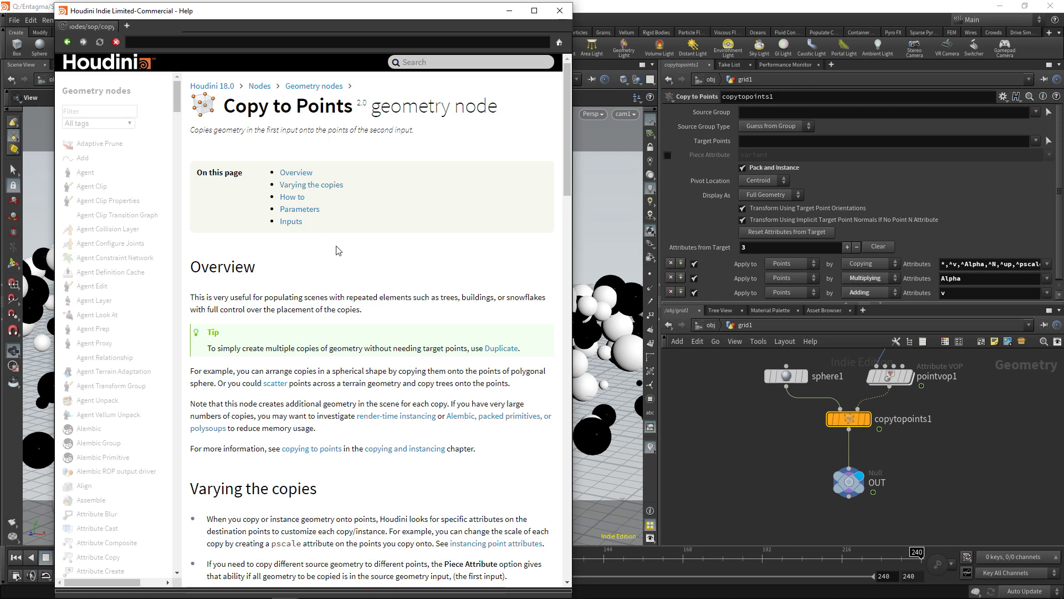
# Follow 'Varying the copies' to the instancing point attributes page and scroll its attribute table
pyautogui.click(319, 186)
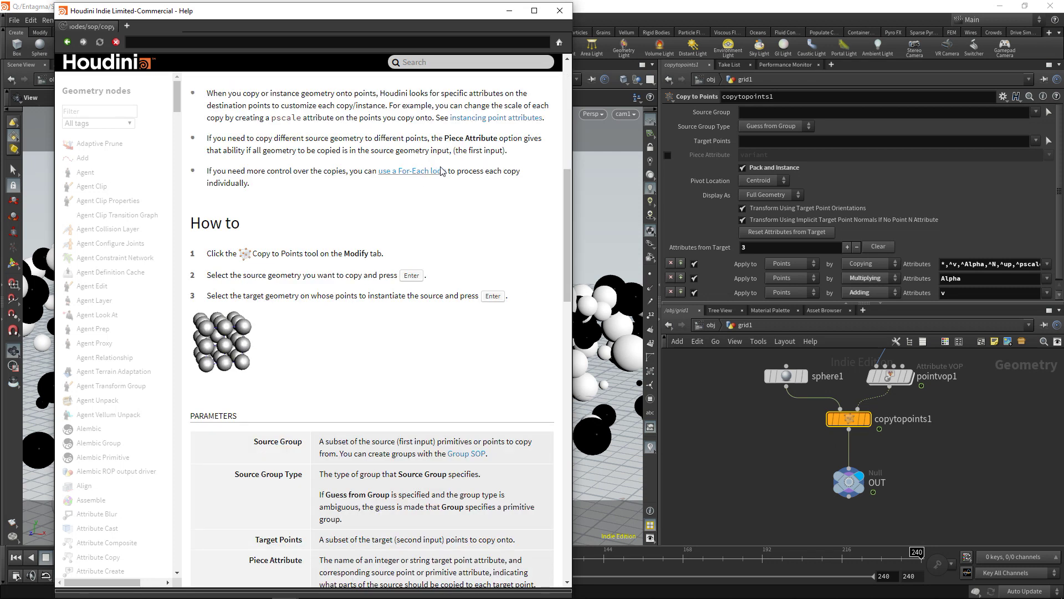
pyautogui.click(478, 119)
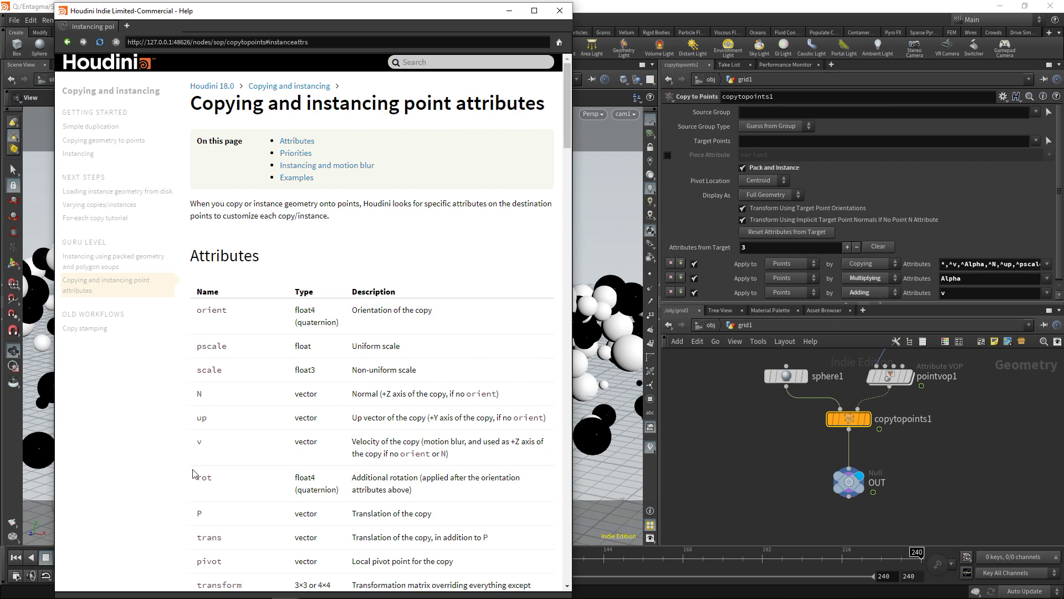
pyautogui.scroll(-1, 303, 484)
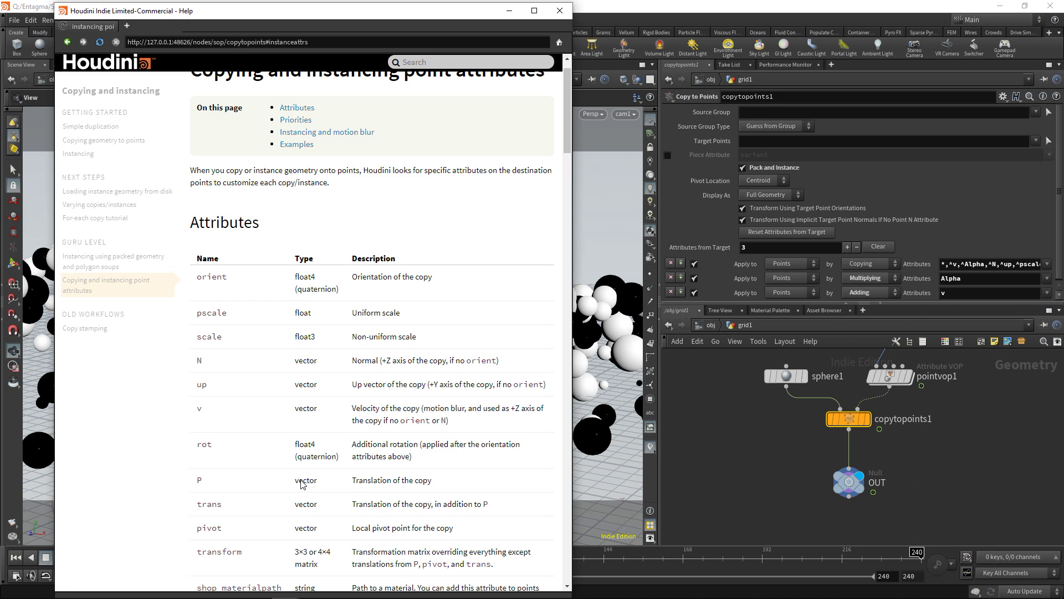
pyautogui.scroll(1, 303, 484)
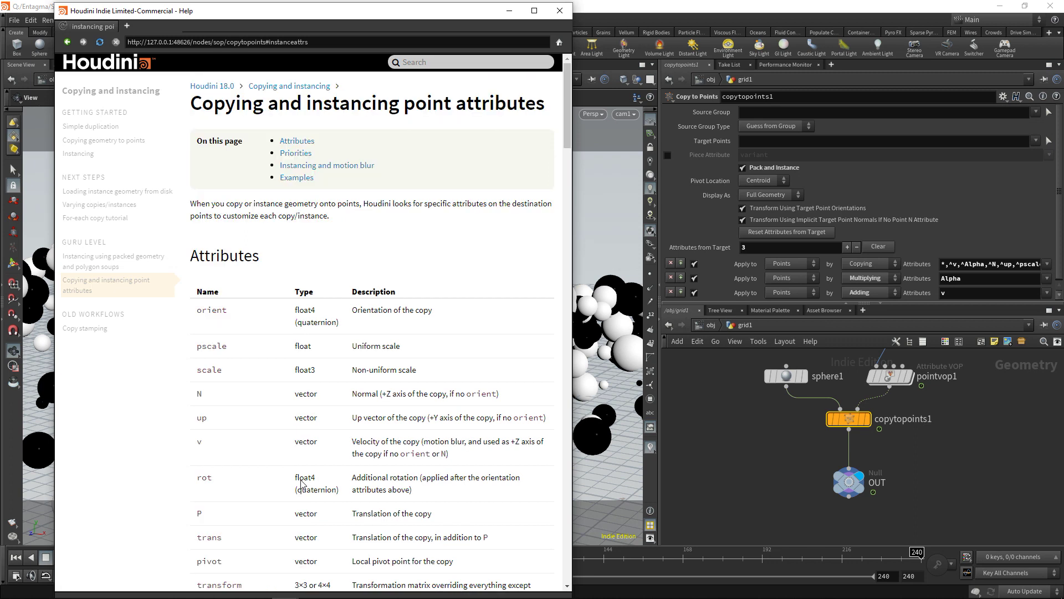